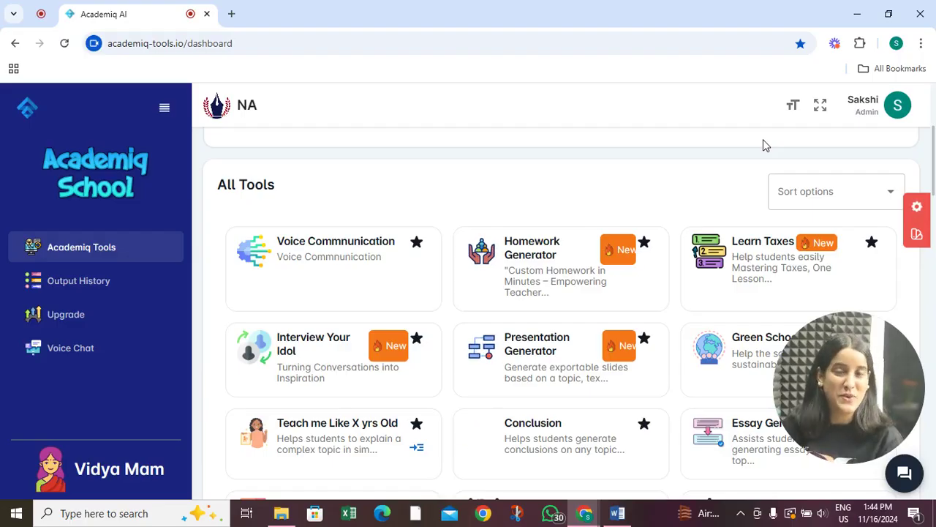
# Open the Scoring Guide tool and set the year level to 12th grade
pyautogui.moveTo(934, 147); pyautogui.dragTo(934, 468)
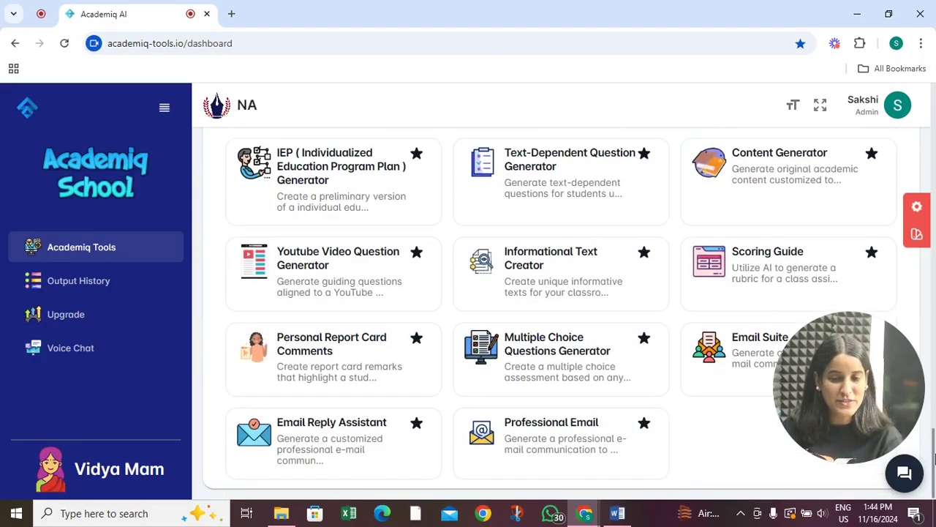
pyautogui.click(755, 269)
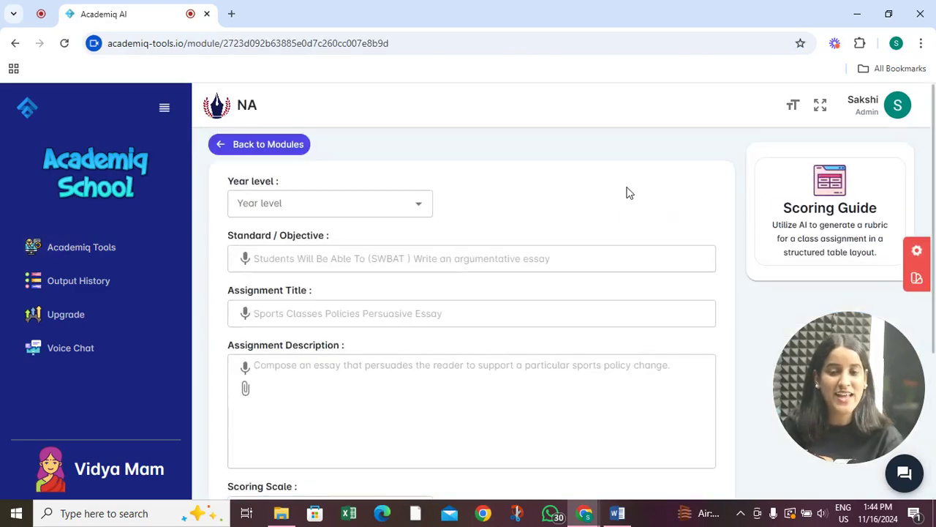
pyautogui.click(416, 205)
pyautogui.moveTo(431, 246); pyautogui.dragTo(430, 341)
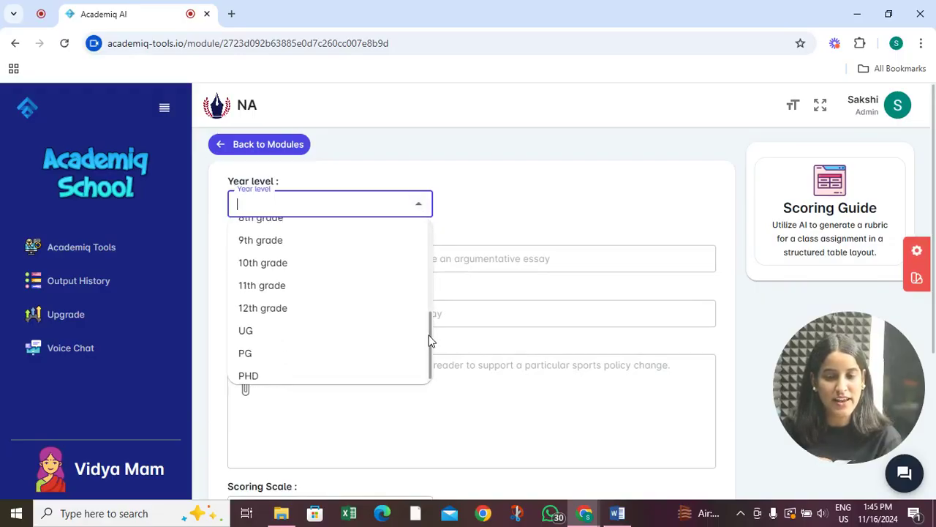
pyautogui.click(306, 314)
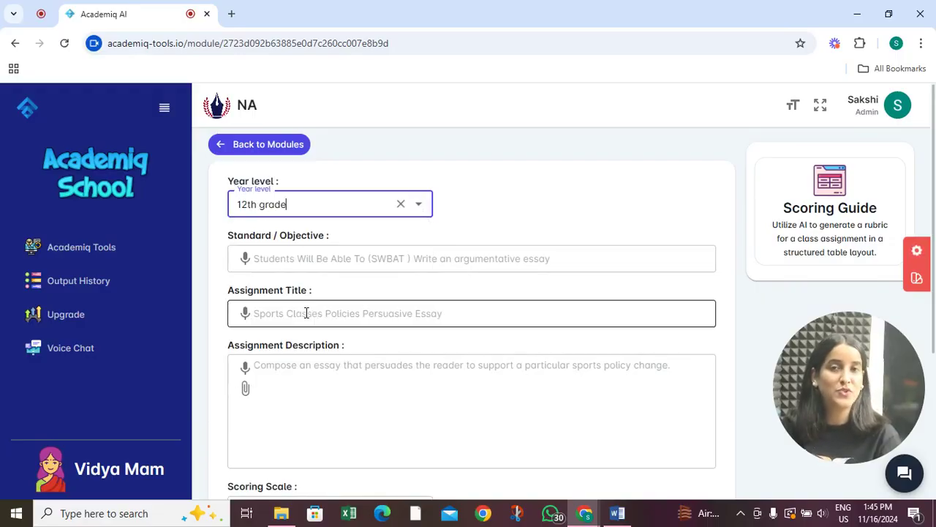
# Enter the standard/objective "Students should be able to assess their SWOT in their bussiness ideas."
pyautogui.click(362, 255)
pyautogui.write('S')
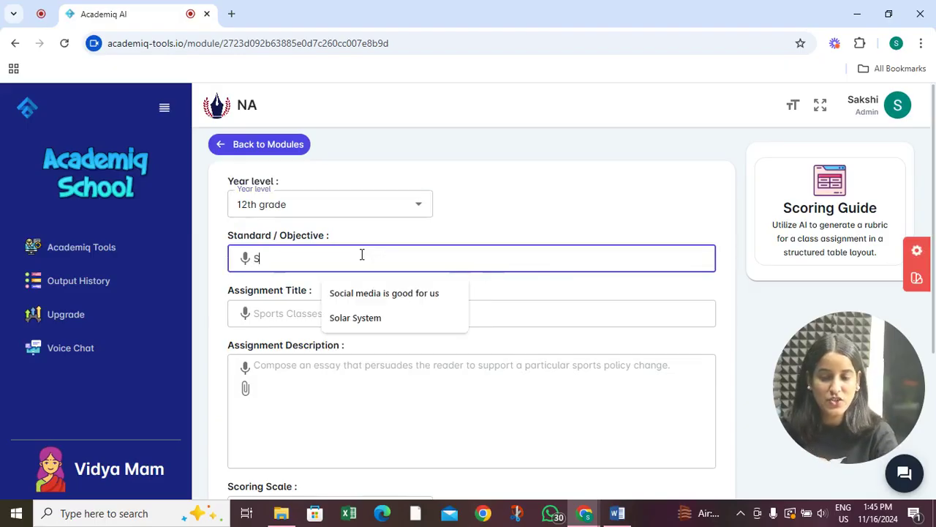
pyautogui.write('tudents ')
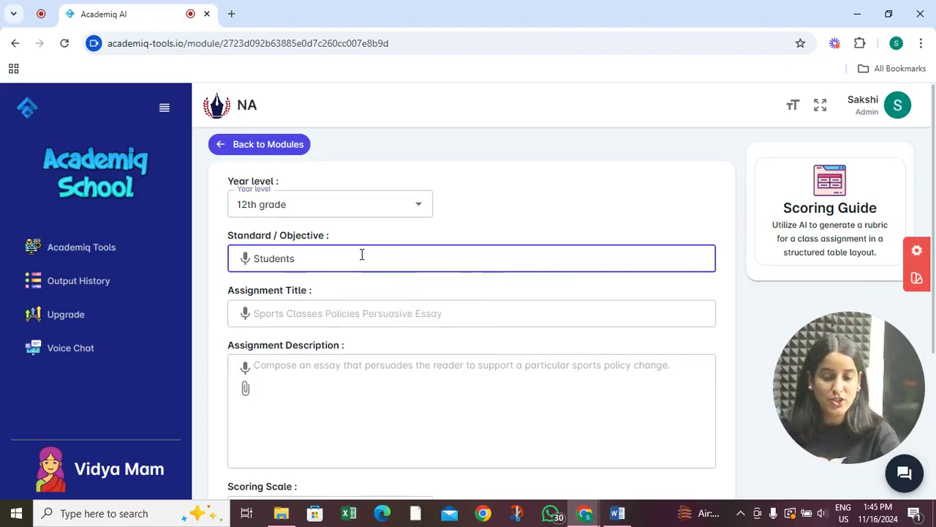
pyautogui.write('should be able to ass')
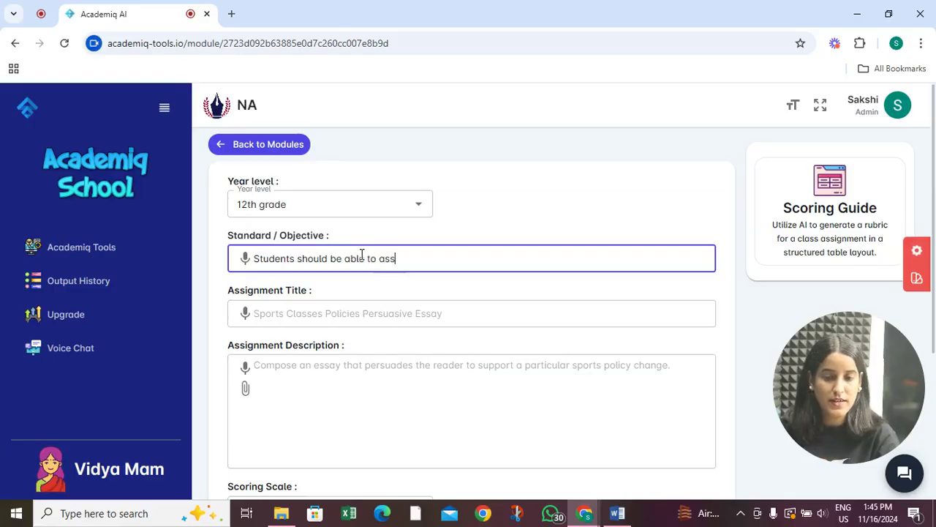
pyautogui.write('ess their')
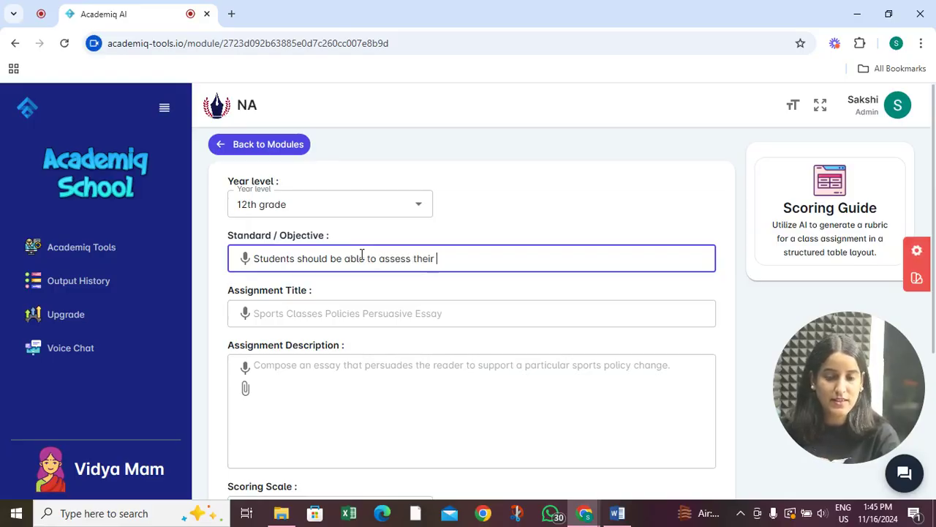
pyautogui.write(' SWOT')
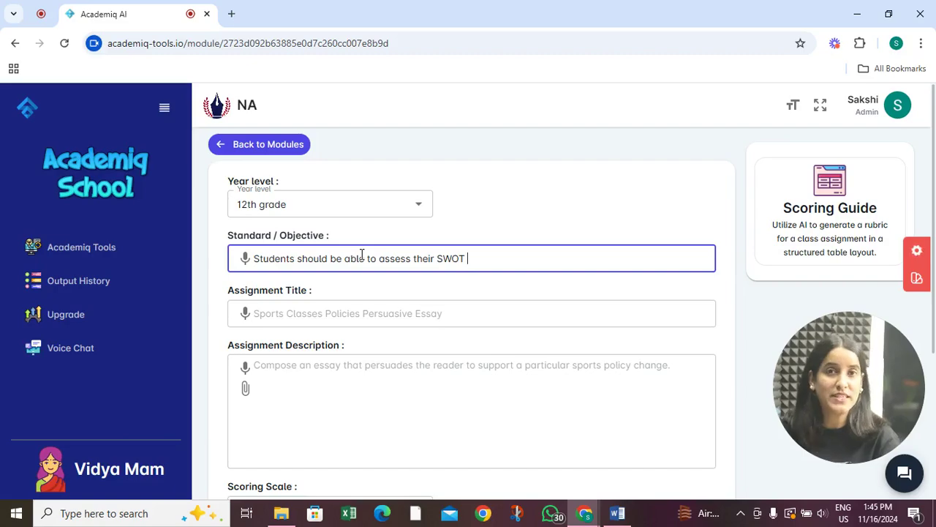
pyautogui.write('in the')
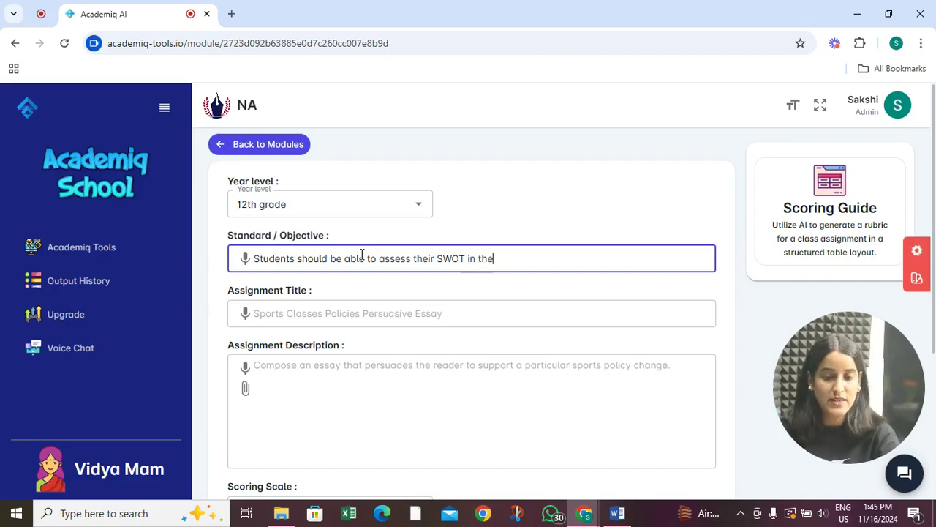
pyautogui.write(' ir bussiness ideas.')
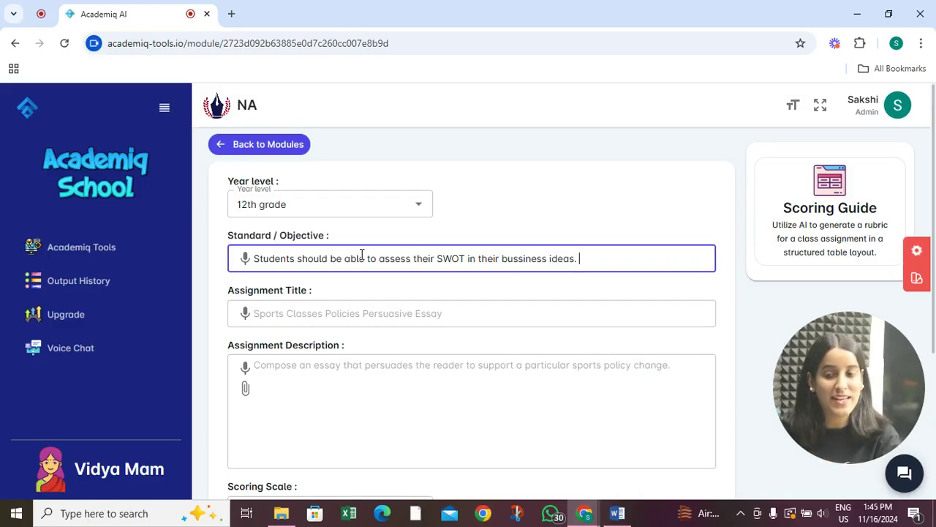
# Enter "My Start-Up" as the assignment title
pyautogui.click(314, 313)
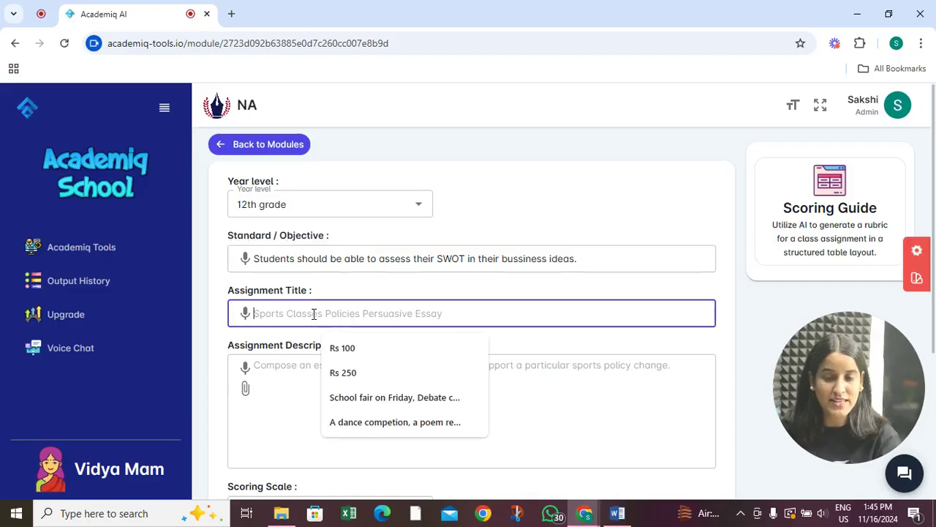
pyautogui.write('My ')
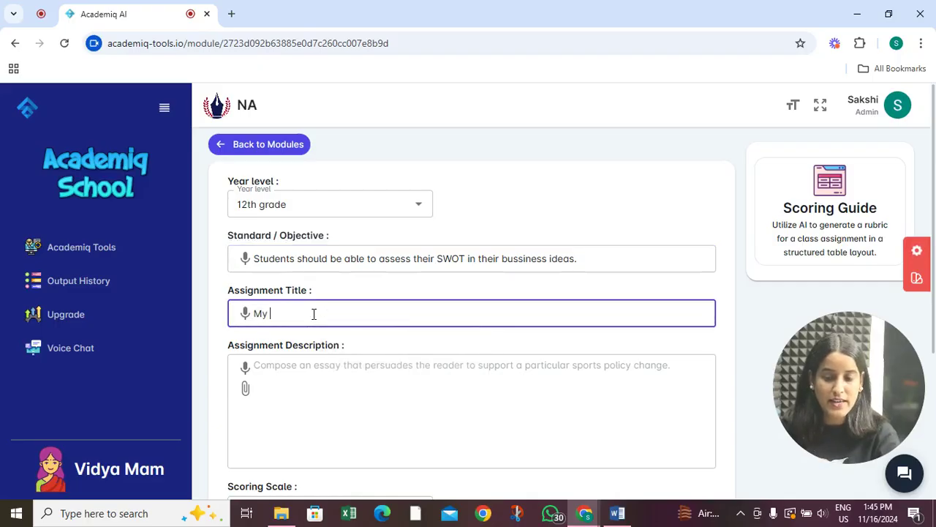
pyautogui.write('Start-Up')
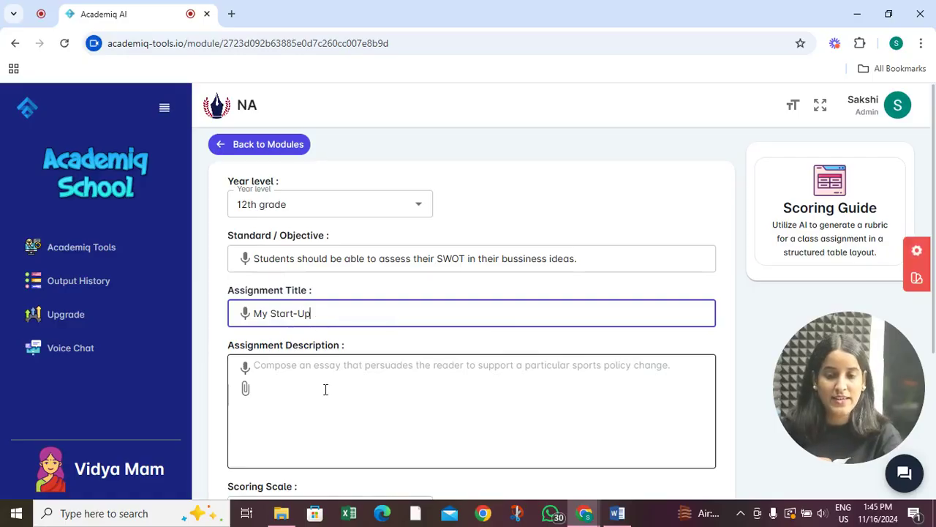
# Describe the assignment: "Students should be able to think of the business they want to start, and they should be able to analyze the SWOT of their plan."
pyautogui.click(326, 390)
pyautogui.write('Stu')
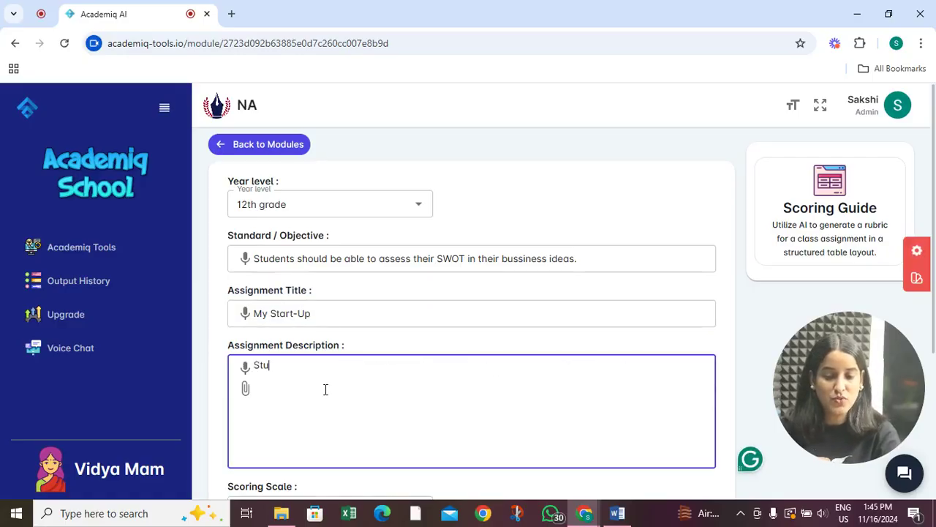
pyautogui.write('dents shou')
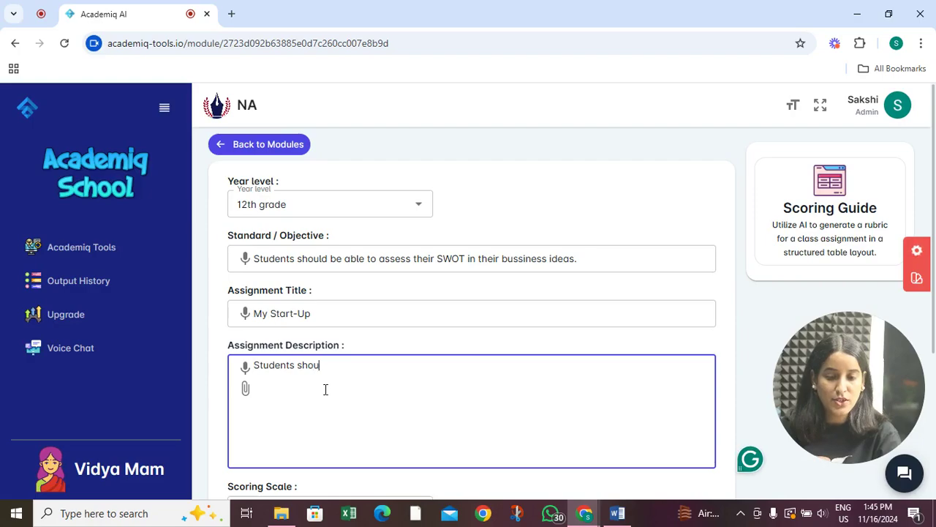
pyautogui.write('ld be able t')
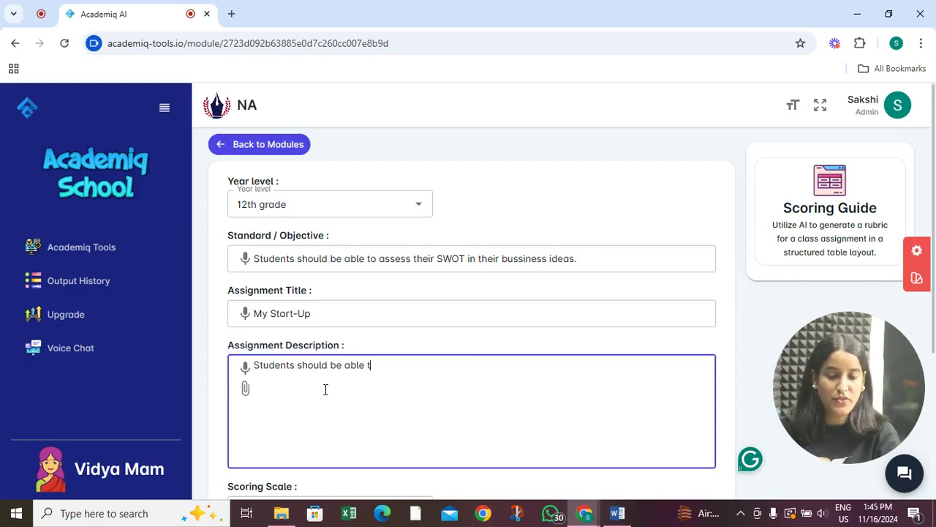
pyautogui.write('o think of ')
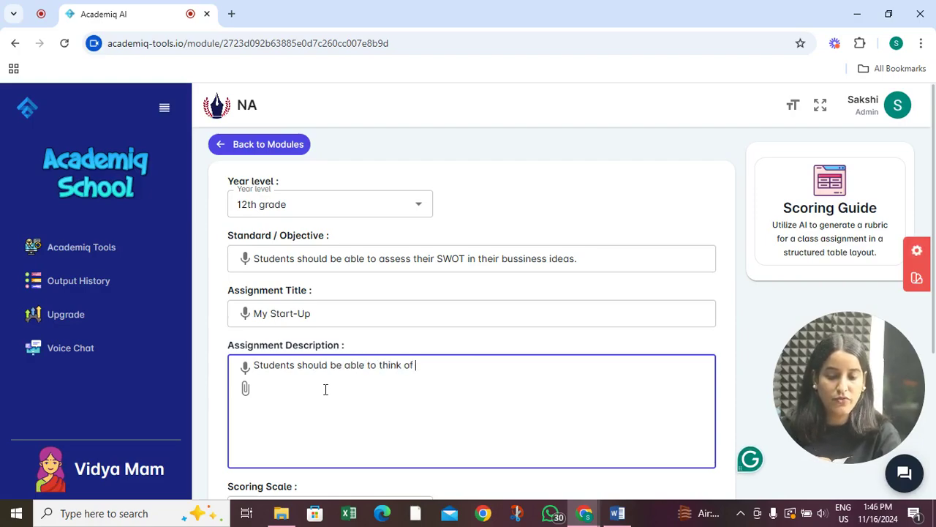
pyautogui.write('the')
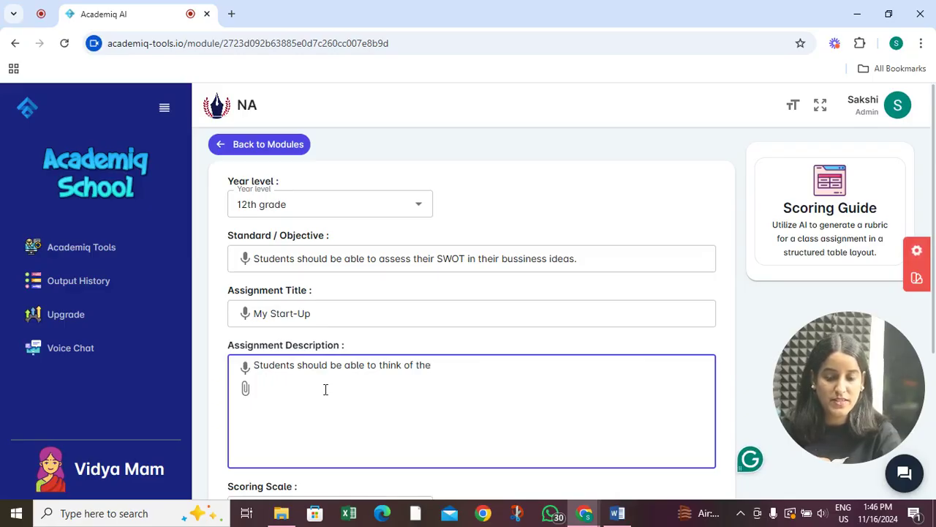
pyautogui.write(' business the')
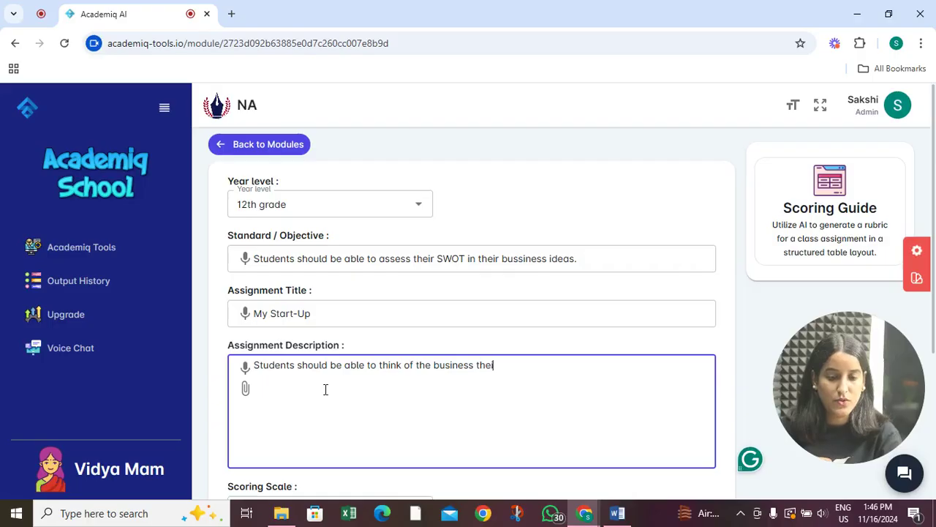
pyautogui.write('y want')
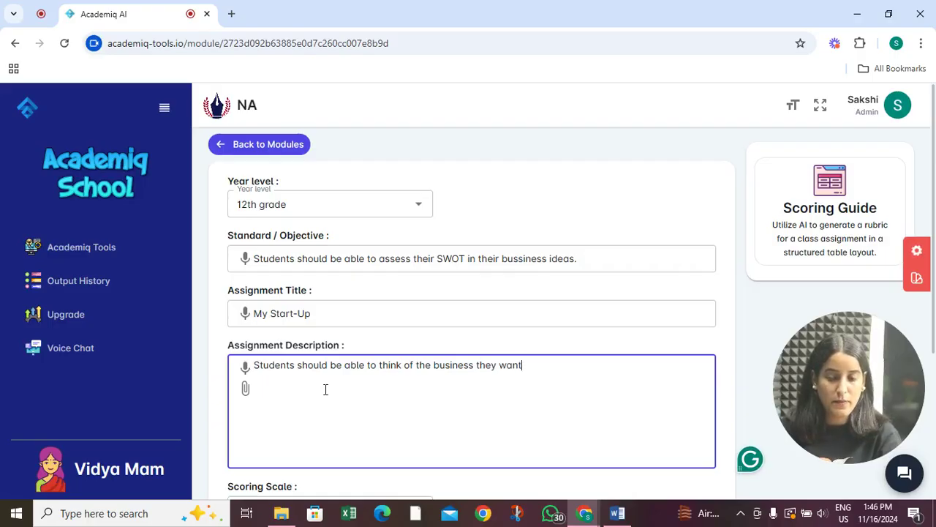
pyautogui.write(' to start, and they ')
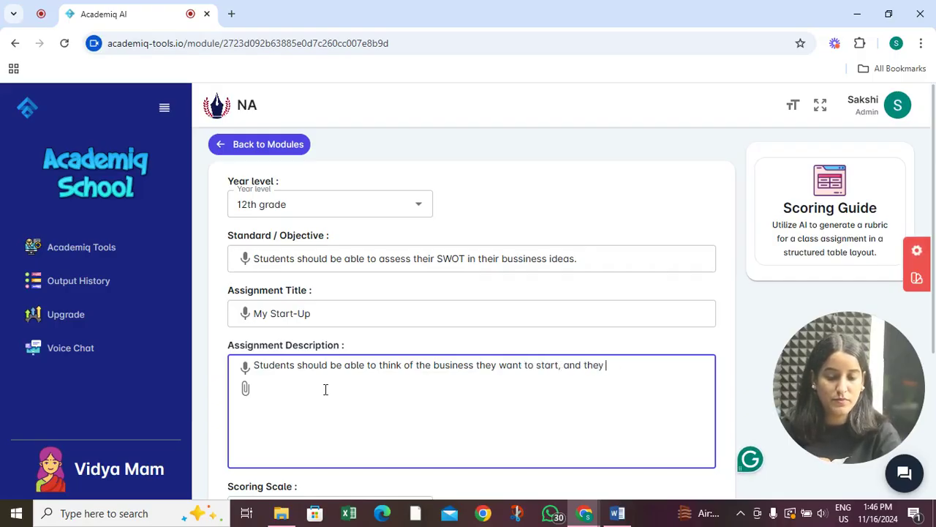
pyautogui.write('should be able ')
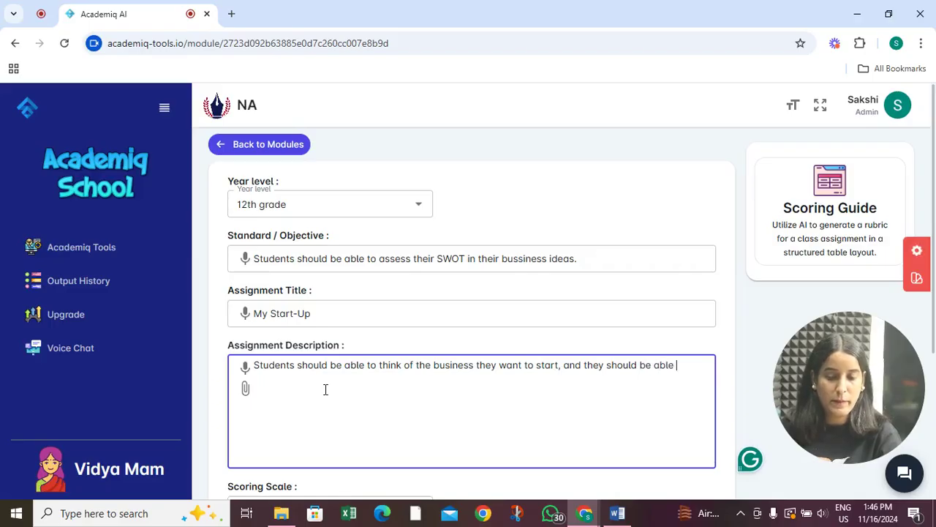
pyautogui.write('to ')
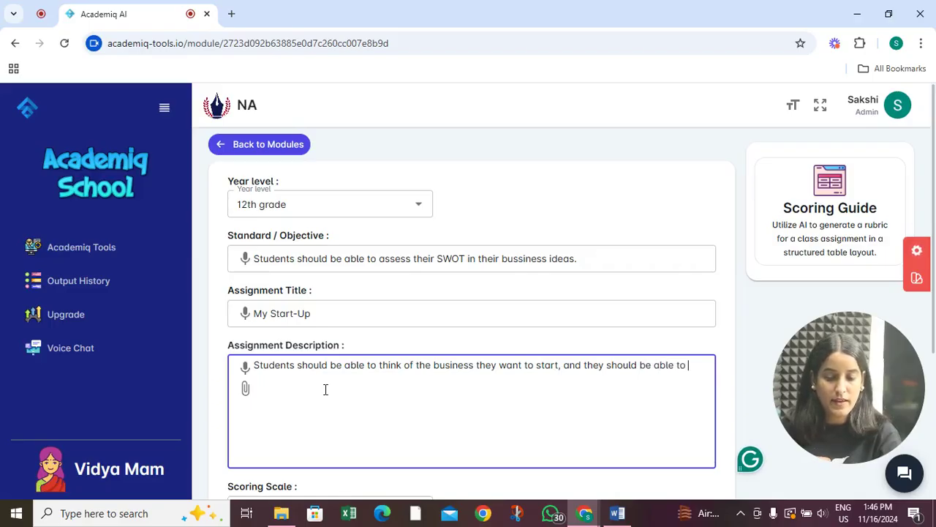
pyautogui.write('andl')
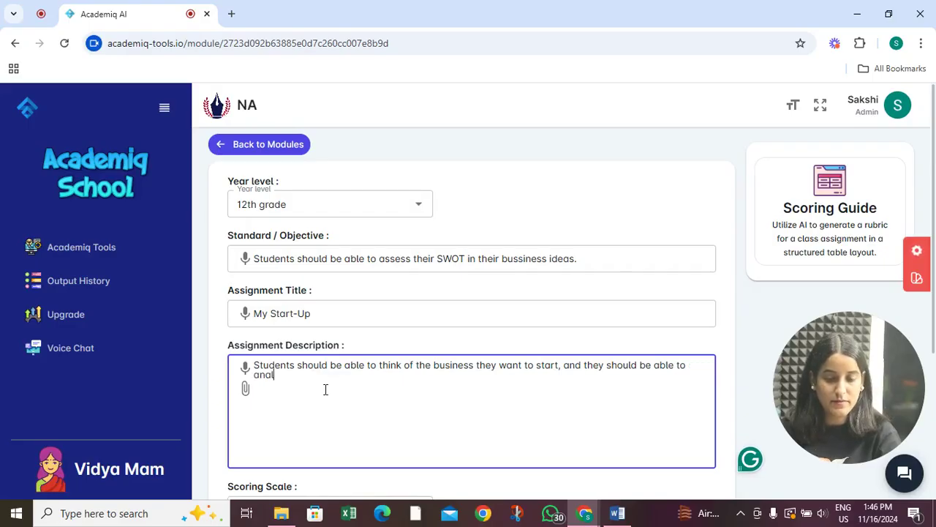
pyautogui.write('yze ')
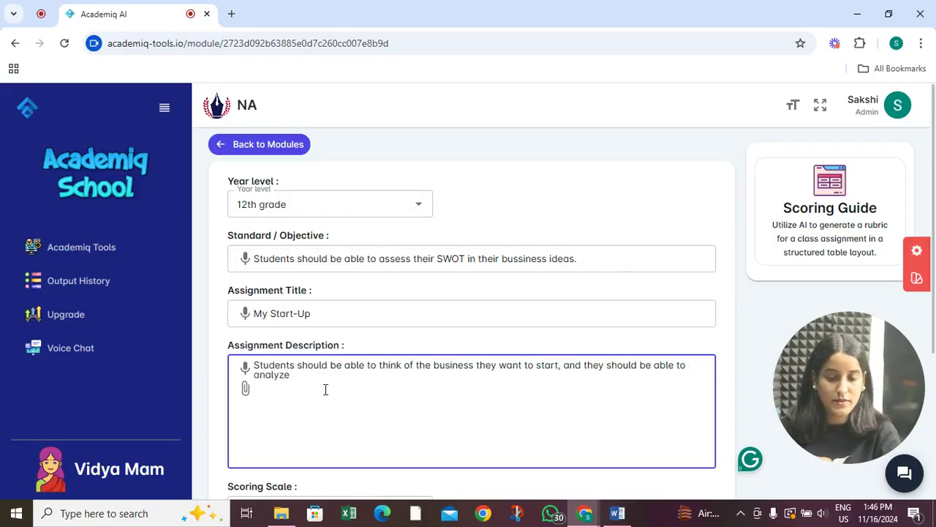
pyautogui.write('the')
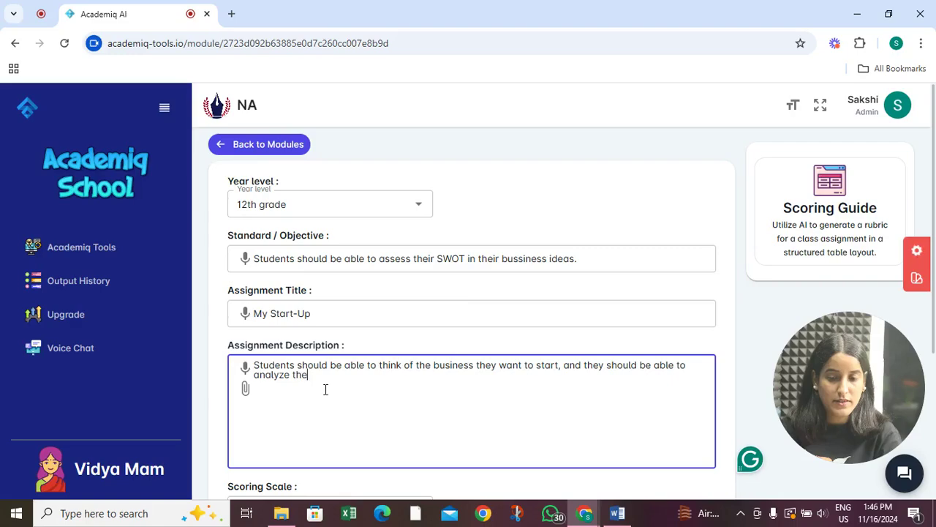
pyautogui.write(' SWOT')
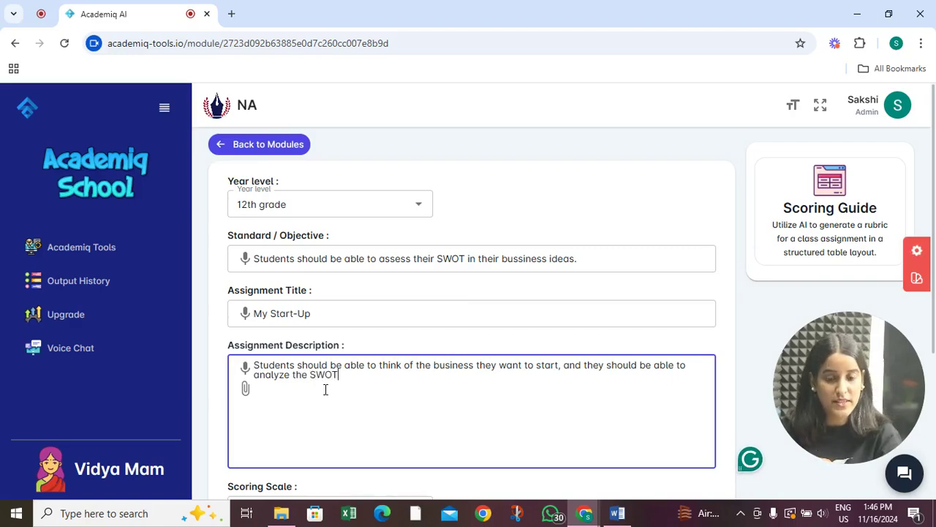
pyautogui.write(' of their ')
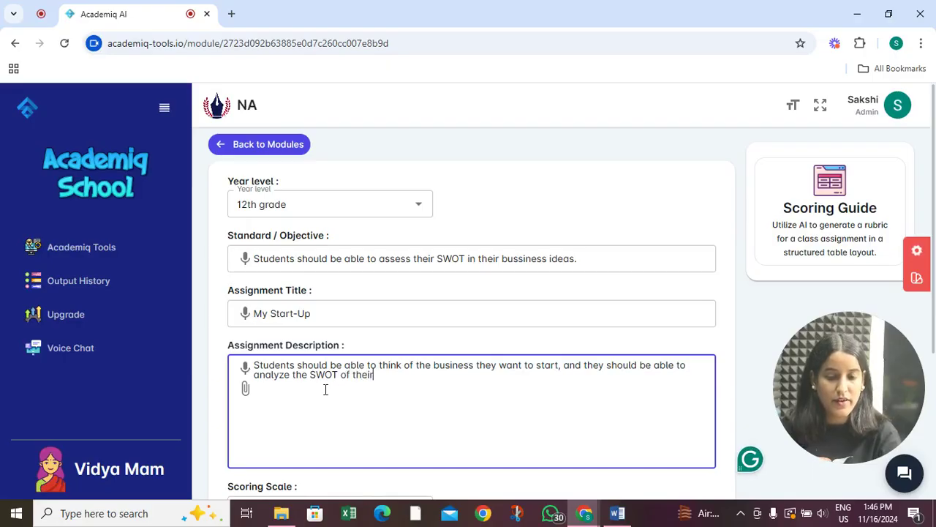
pyautogui.write('plan.')
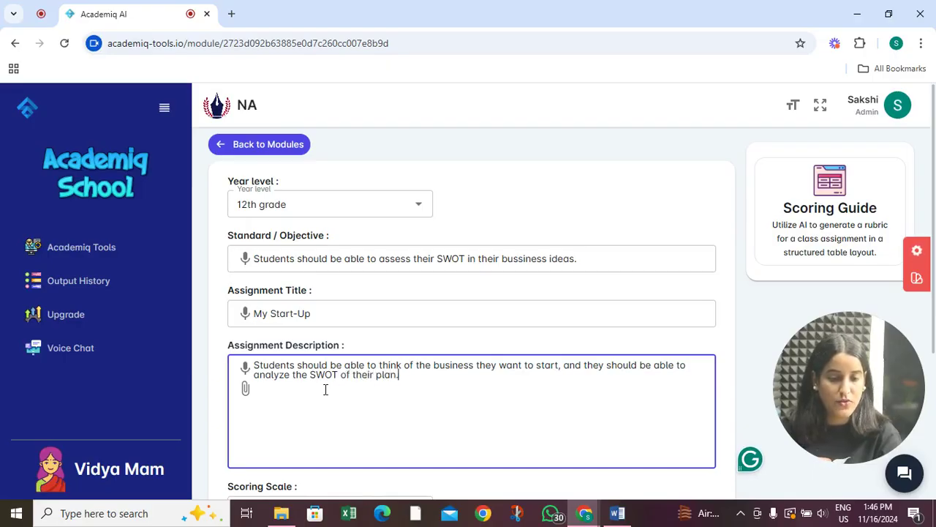
# Set the scoring scale to 10 and generate the scoring guide without additional customization
pyautogui.scroll(-3, 561, 313)
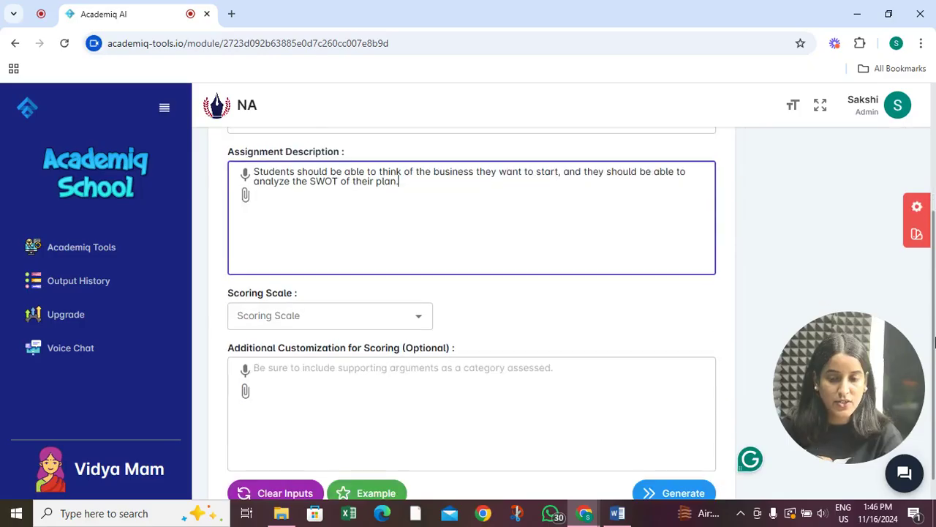
pyautogui.click(418, 317)
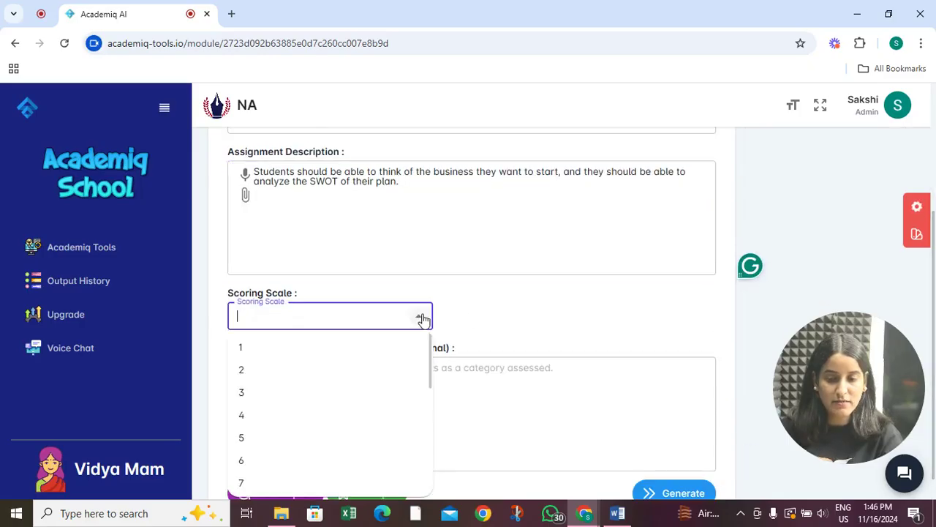
pyautogui.scroll(-2, 429, 374)
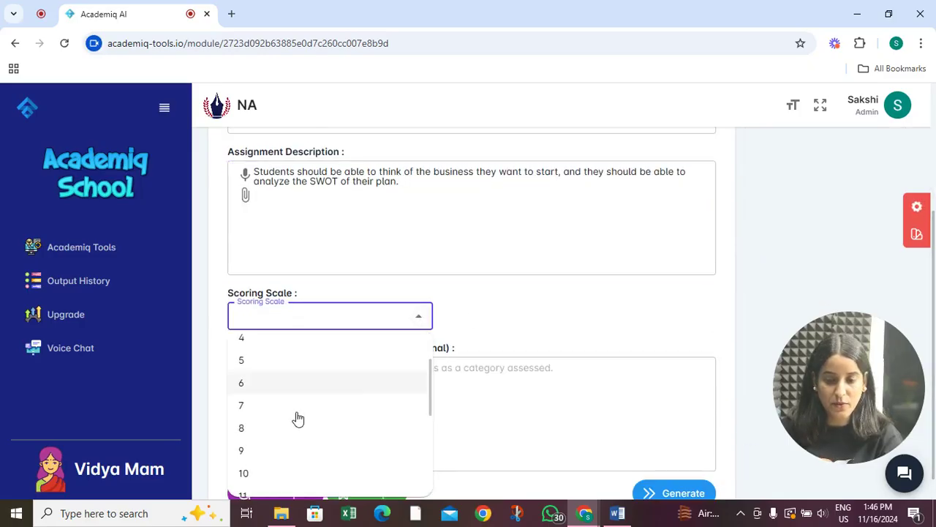
pyautogui.click(247, 472)
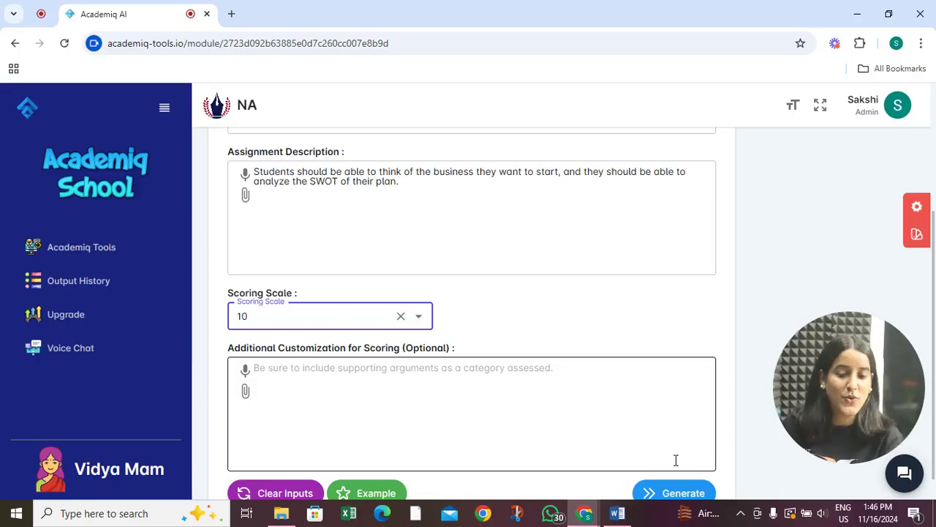
pyautogui.click(674, 492)
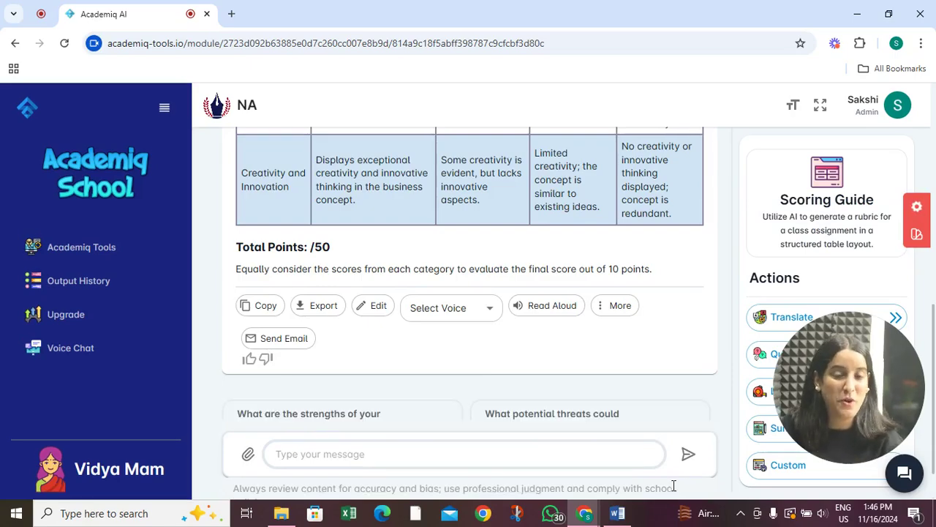
# Review the generated rubric's criteria table, reading its scoring levels and the descriptions for each criterion
pyautogui.scroll(6, 935, 246)
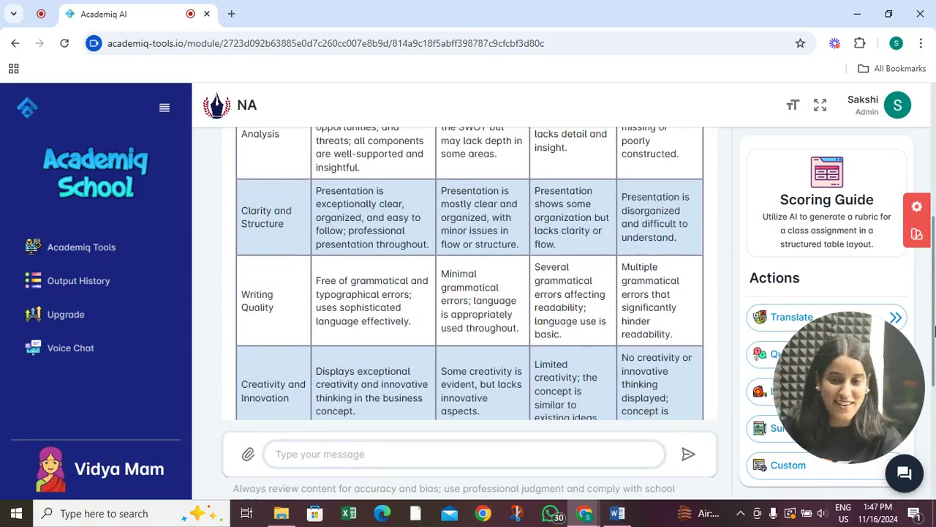
pyautogui.scroll(1, 935, 245)
pyautogui.scroll(-2, 935, 246)
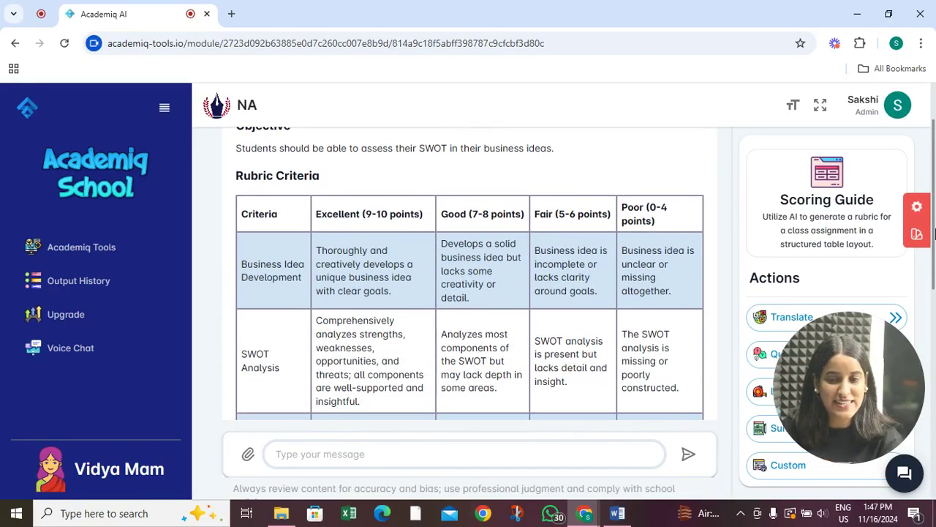
pyautogui.scroll(-1, 935, 246)
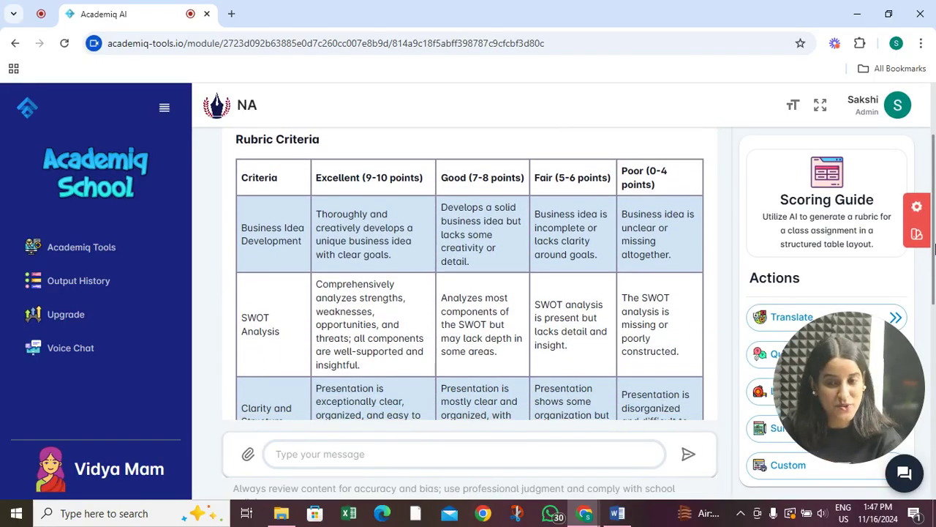
pyautogui.scroll(-1, 935, 250)
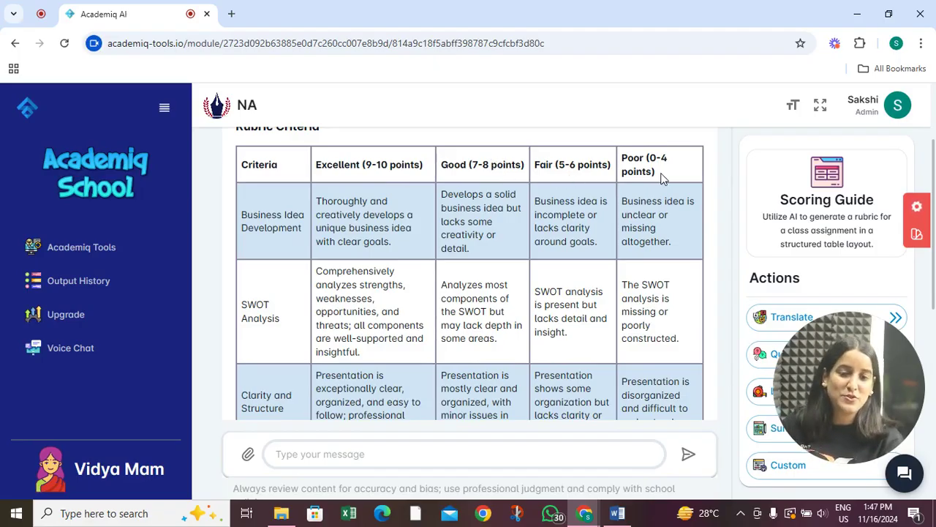
pyautogui.scroll(-1, 930, 161)
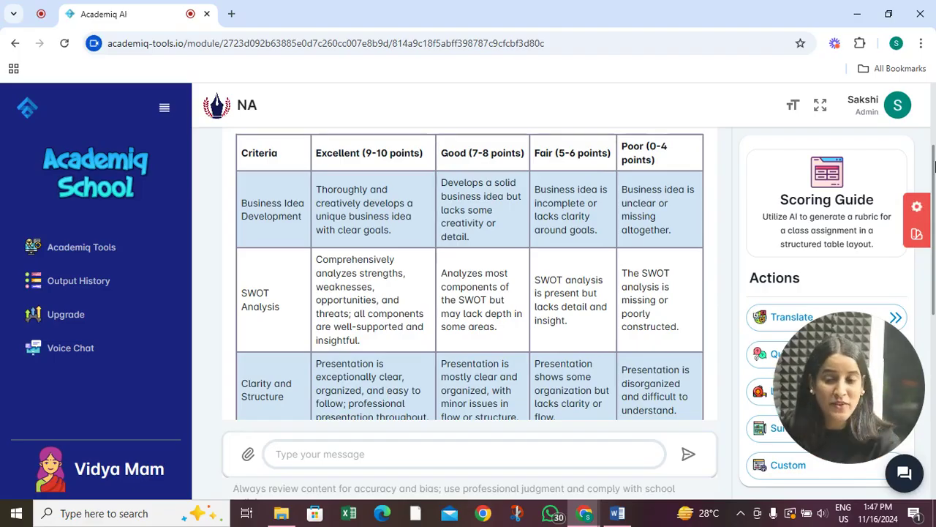
pyautogui.moveTo(933, 168); pyautogui.dragTo(934, 183)
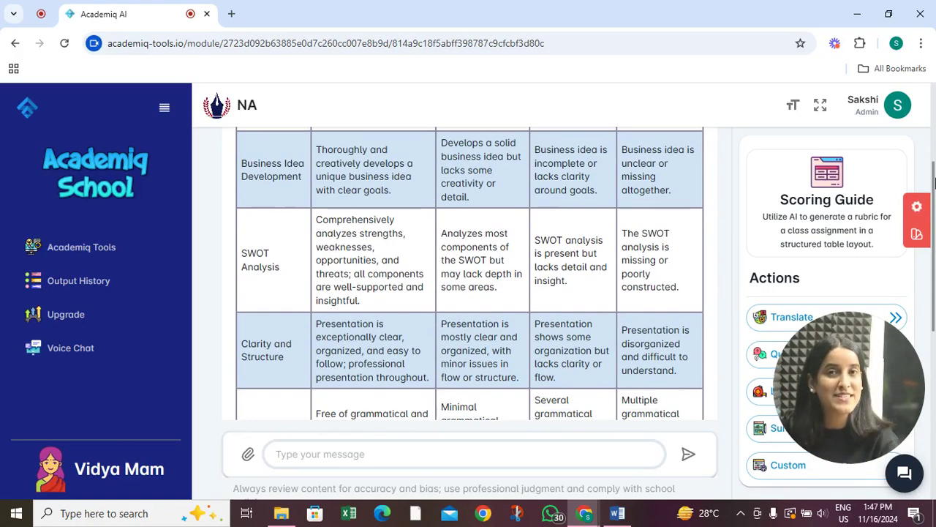
pyautogui.moveTo(935, 182); pyautogui.dragTo(935, 149)
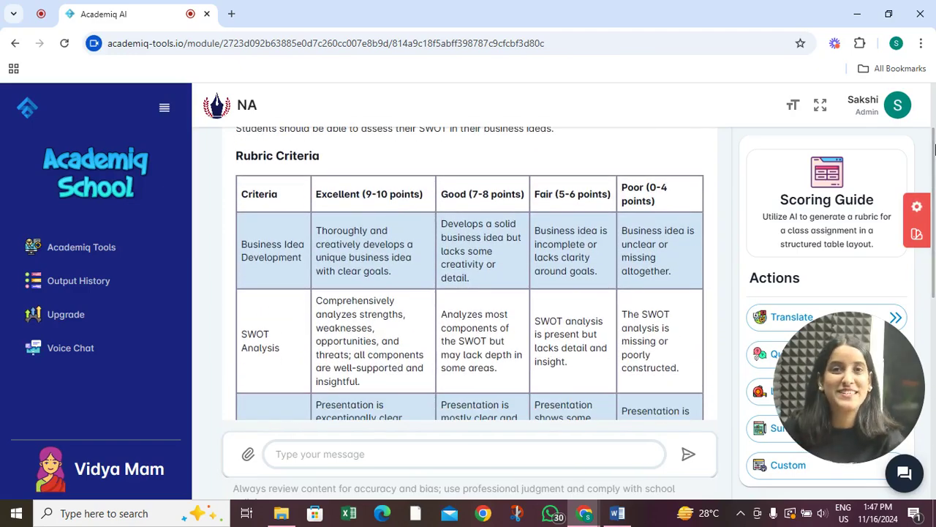